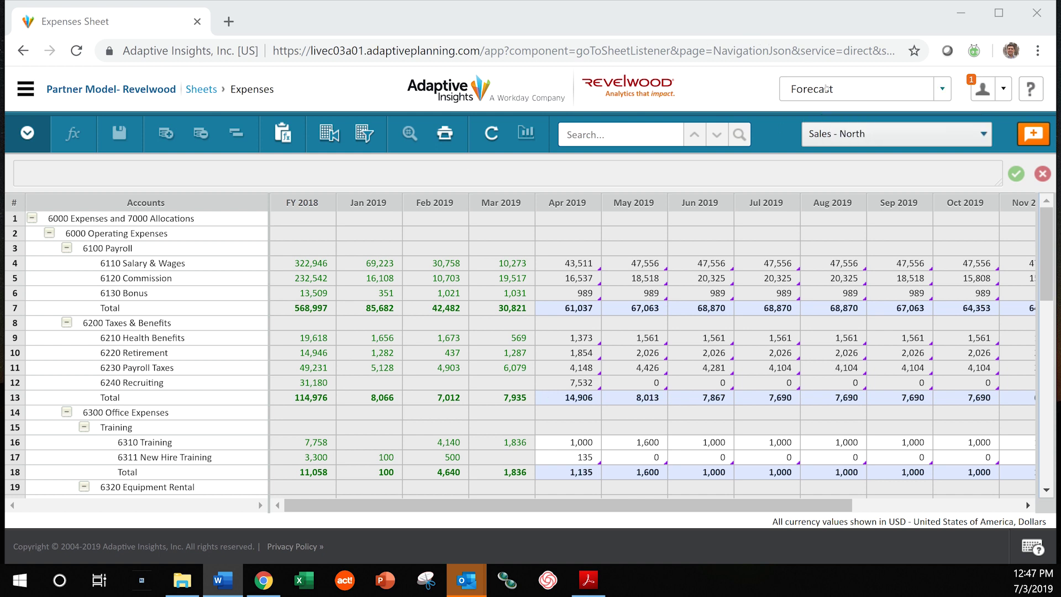
Switch the sheet's level to Sales - South, then back to Sales - North
click(943, 140)
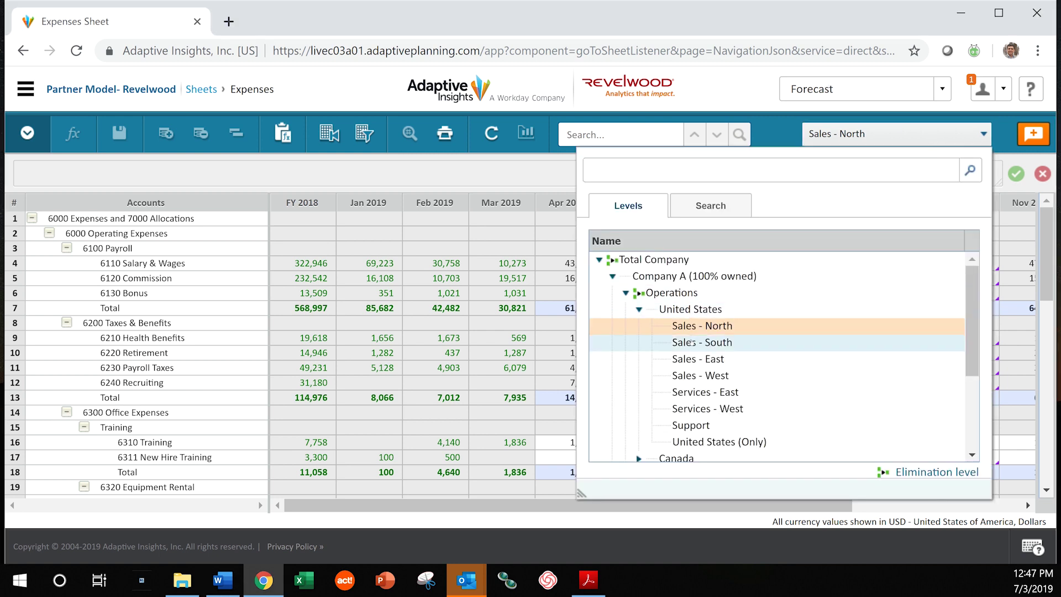
click(692, 344)
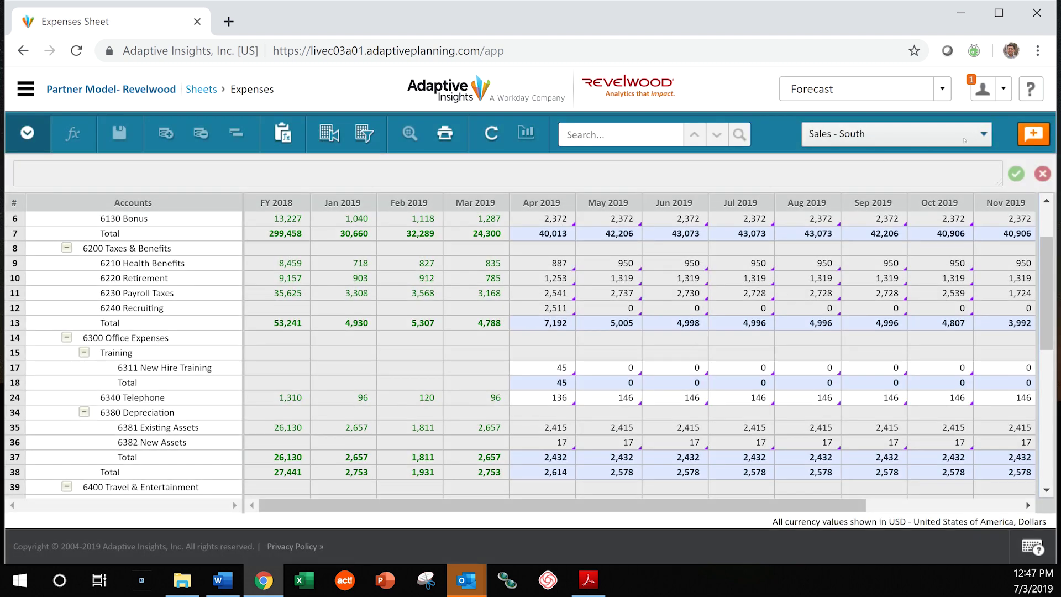
click(984, 135)
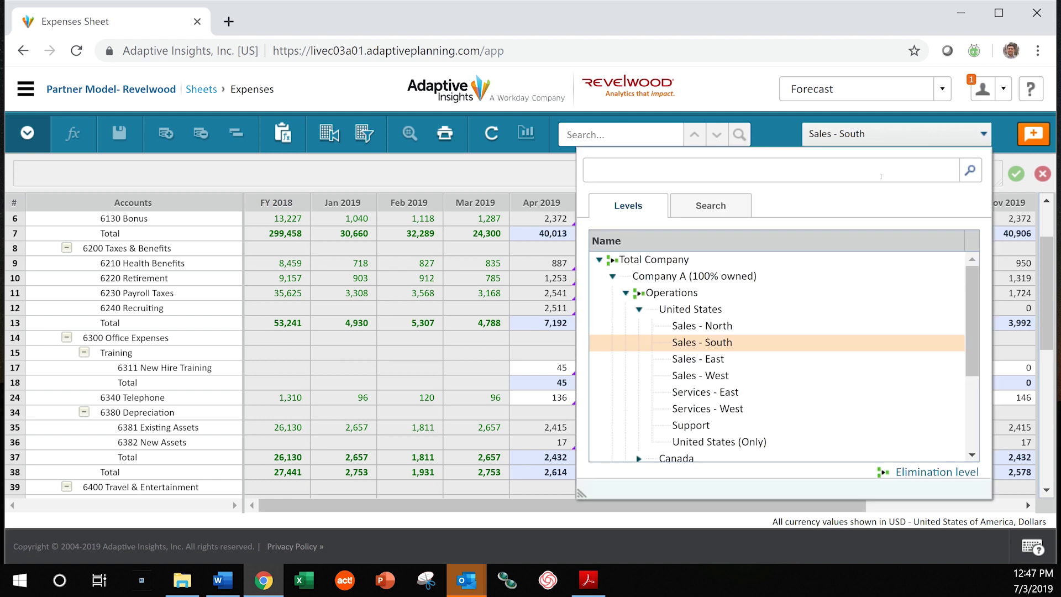
click(706, 330)
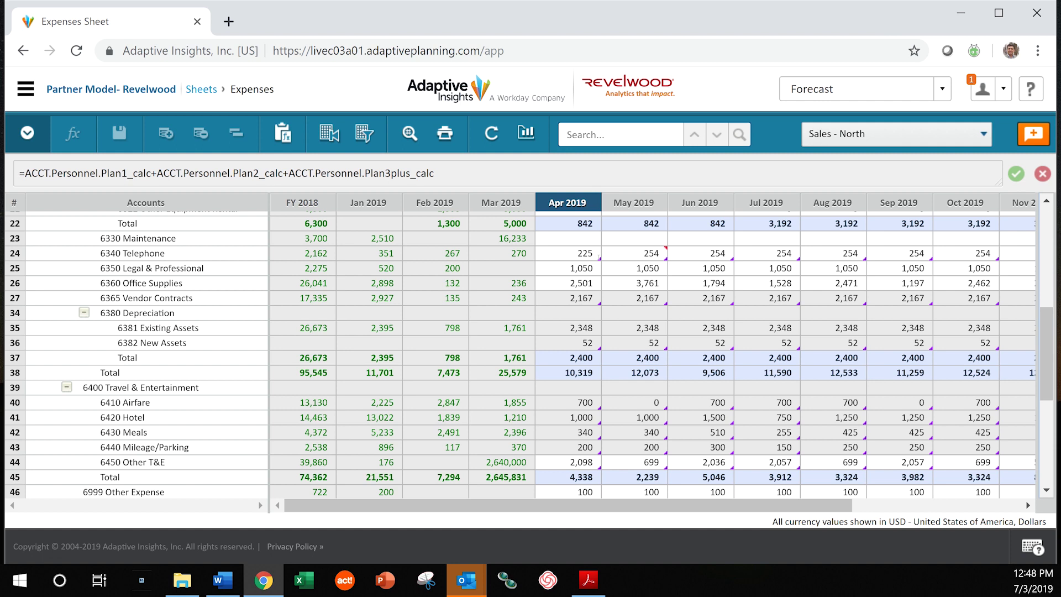
Inspect the Apr 2019 Telephone formula comment and the May 2019 Telephone note
click(568, 254)
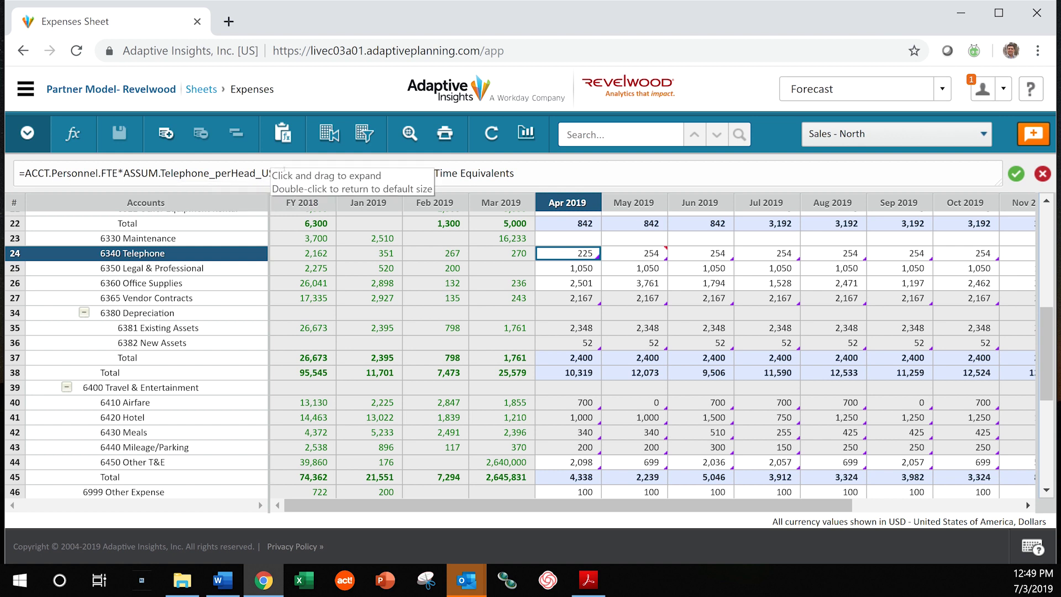
drag(471, 175, 288, 174)
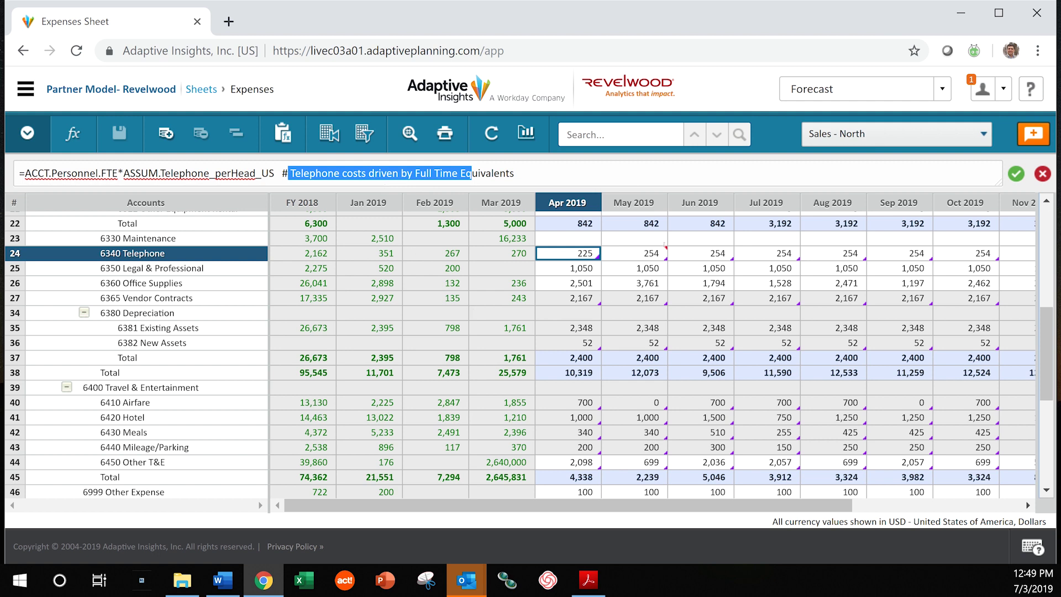
click(655, 255)
mouse_move(663, 250)
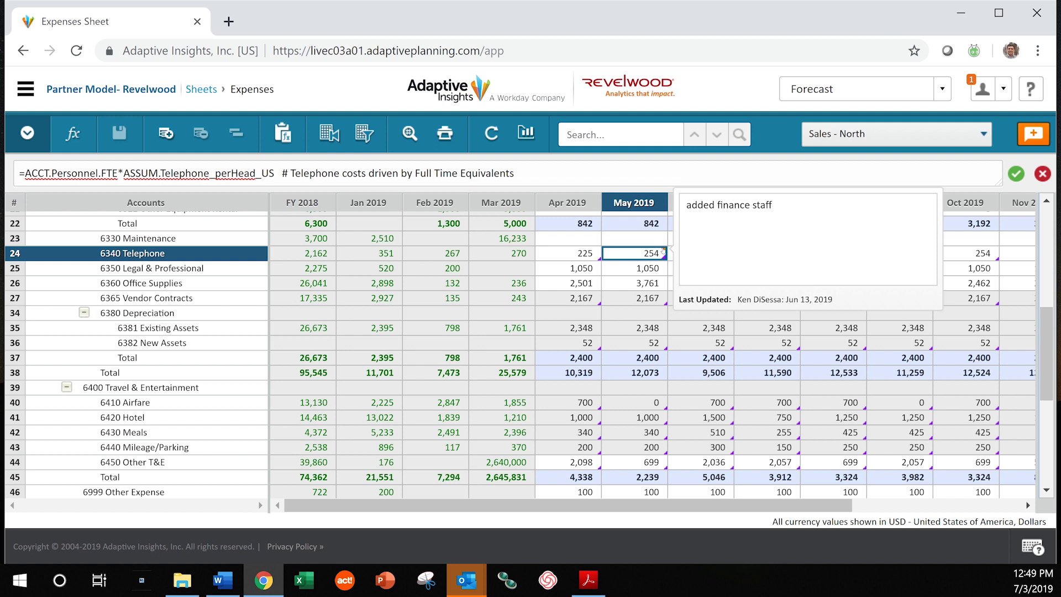
key(alt+Tab)
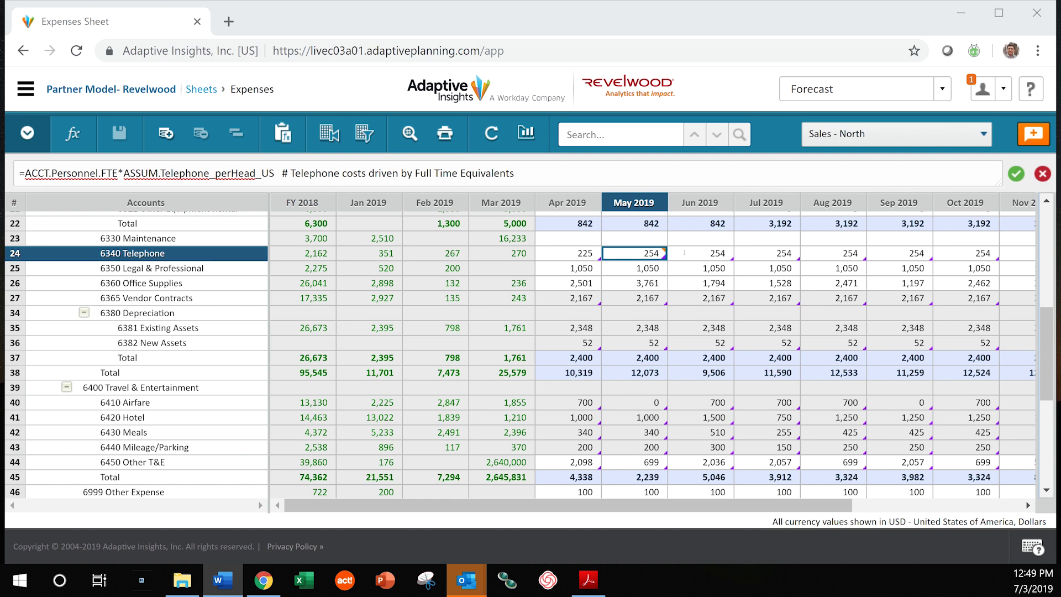
Start a note on the Jun 2019 Telephone cell, then dismiss the empty note box
right_click(699, 257)
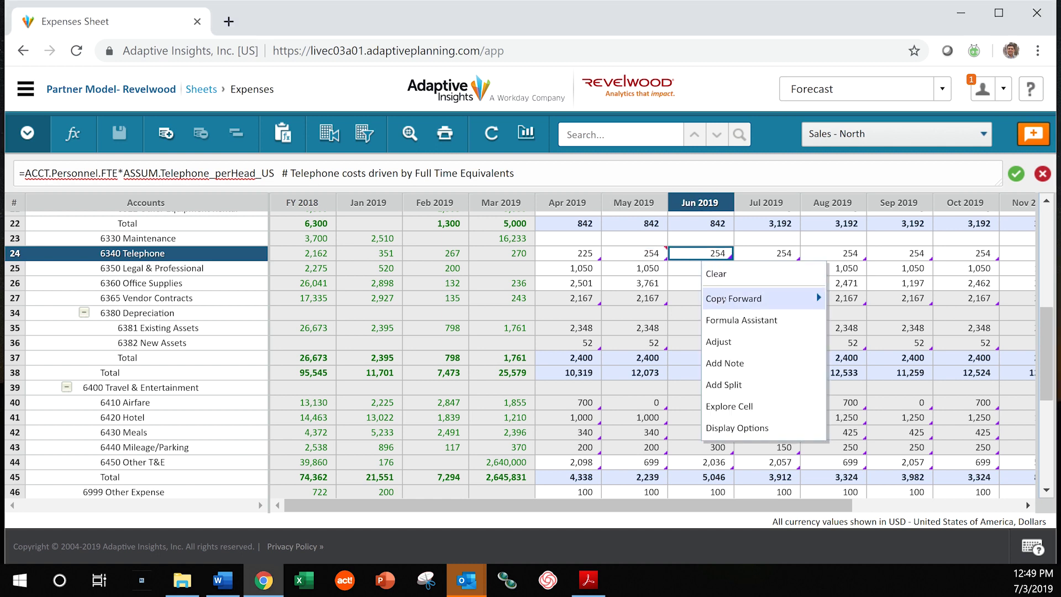
click(725, 364)
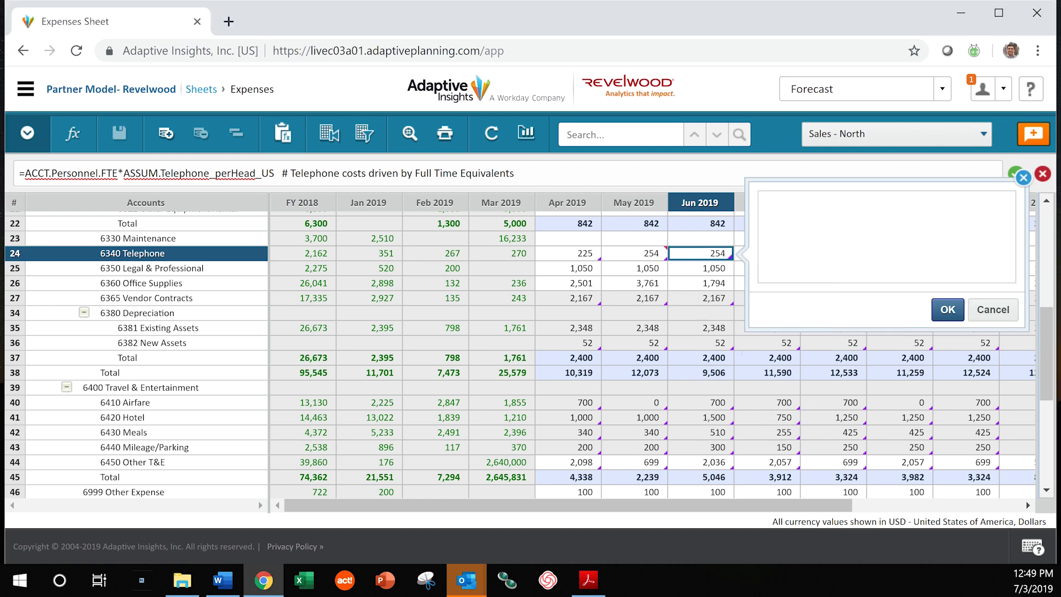
click(948, 310)
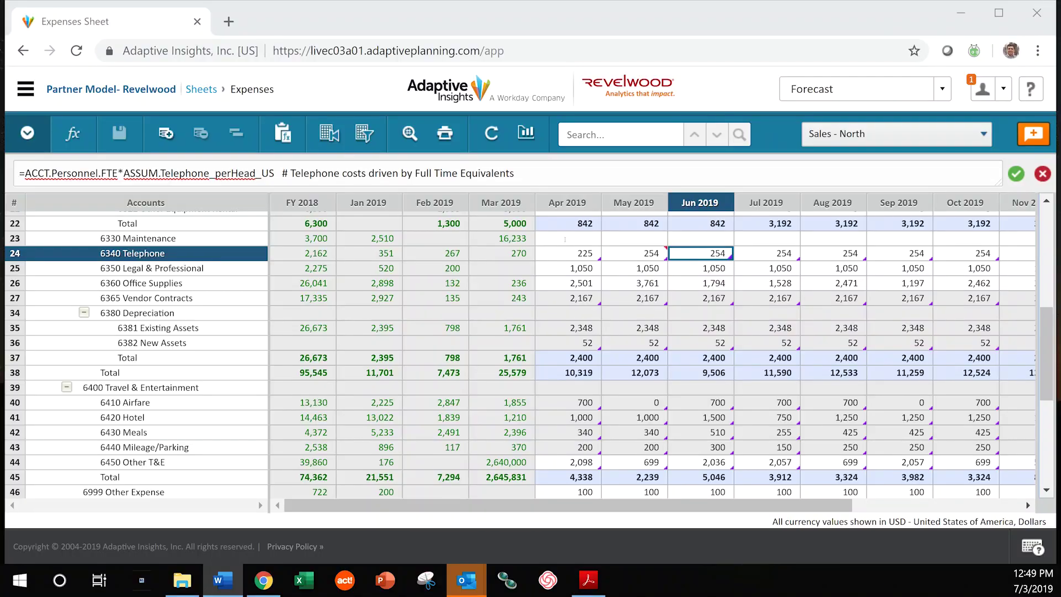
Enter 1,500 in Apr 2019 Maintenance, Copy To End, and save
click(565, 237)
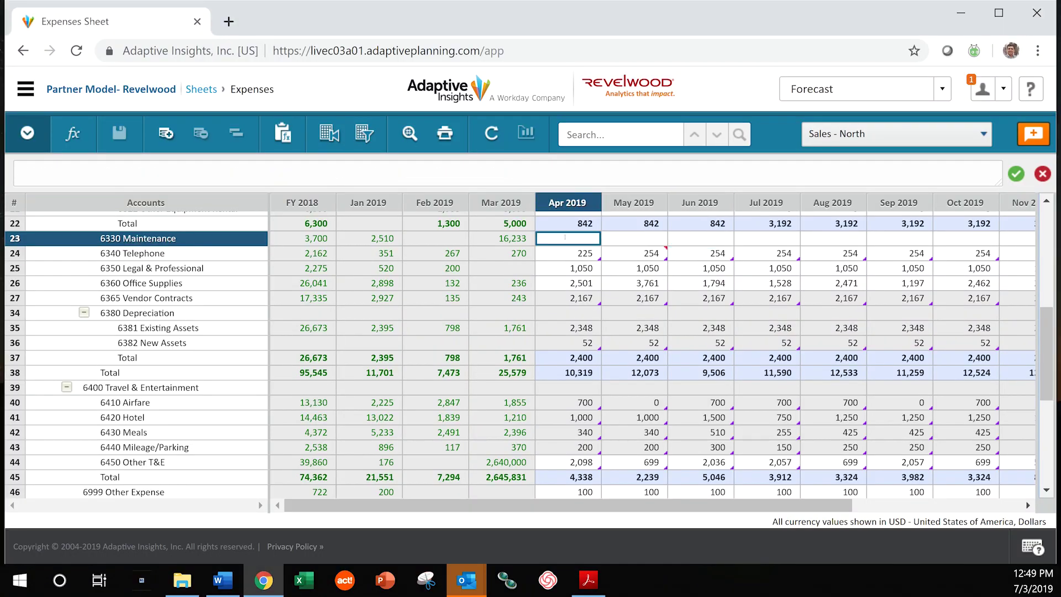
text(1500)
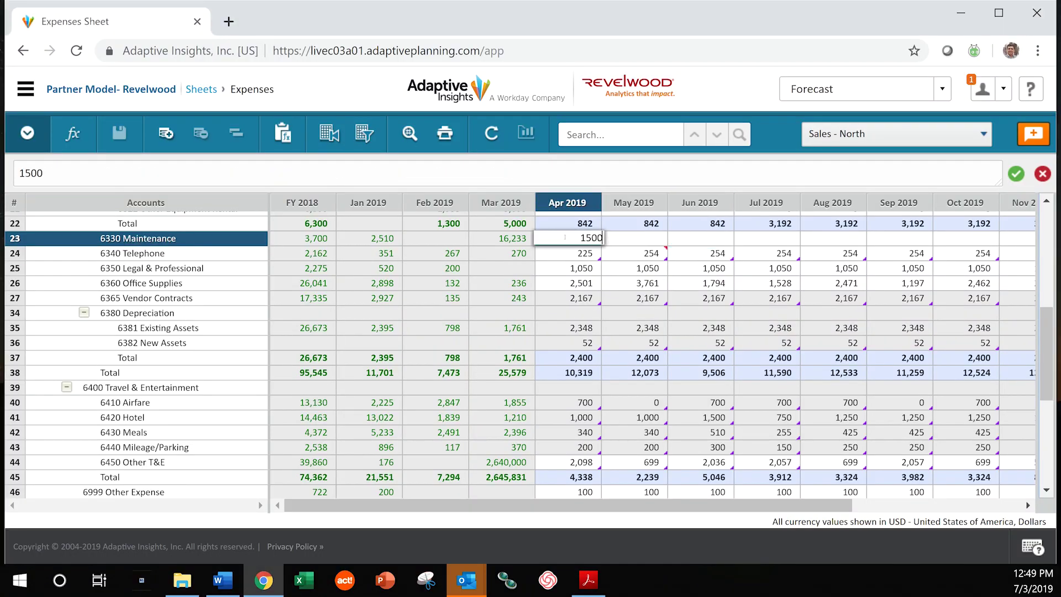
key(Tab)
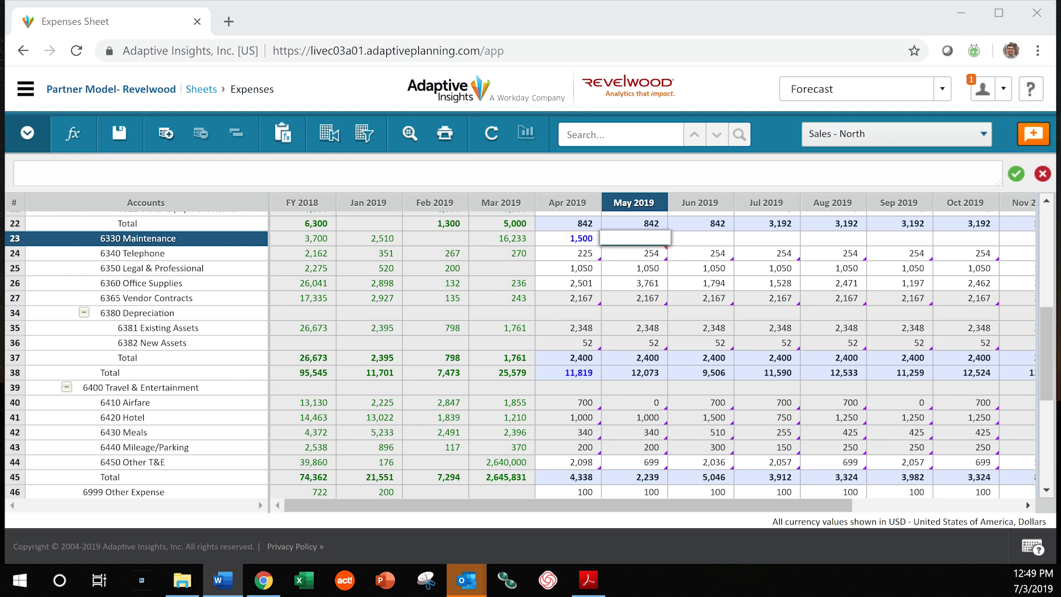
right_click(569, 244)
mouse_move(607, 285)
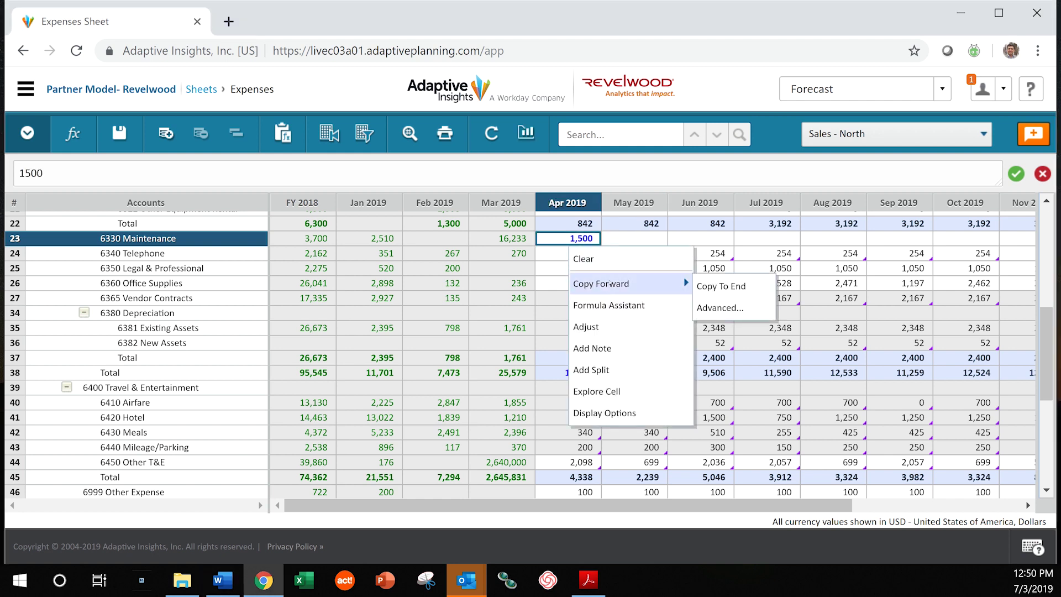
click(719, 285)
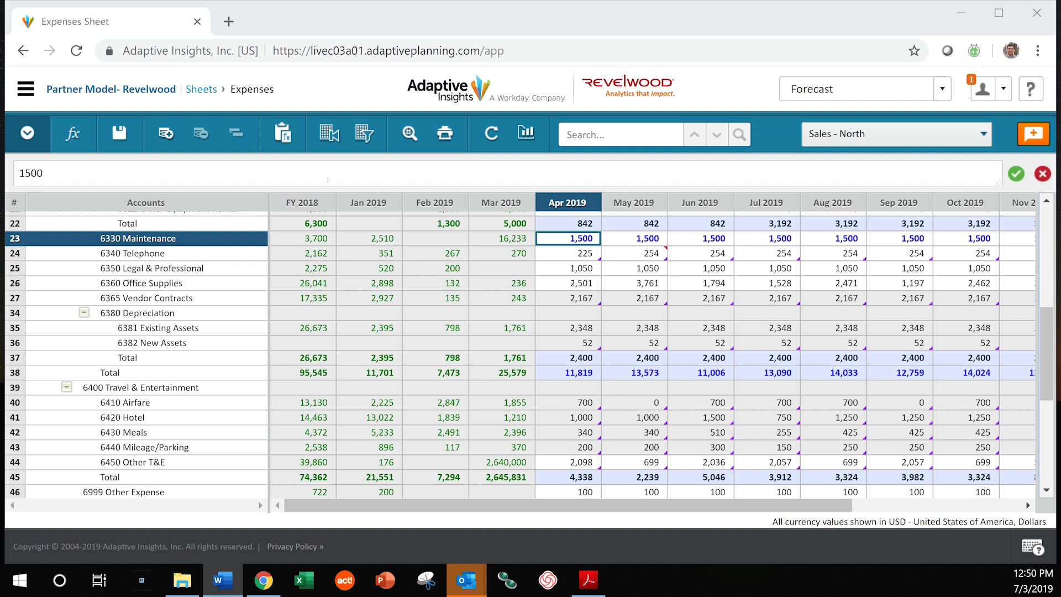
click(121, 133)
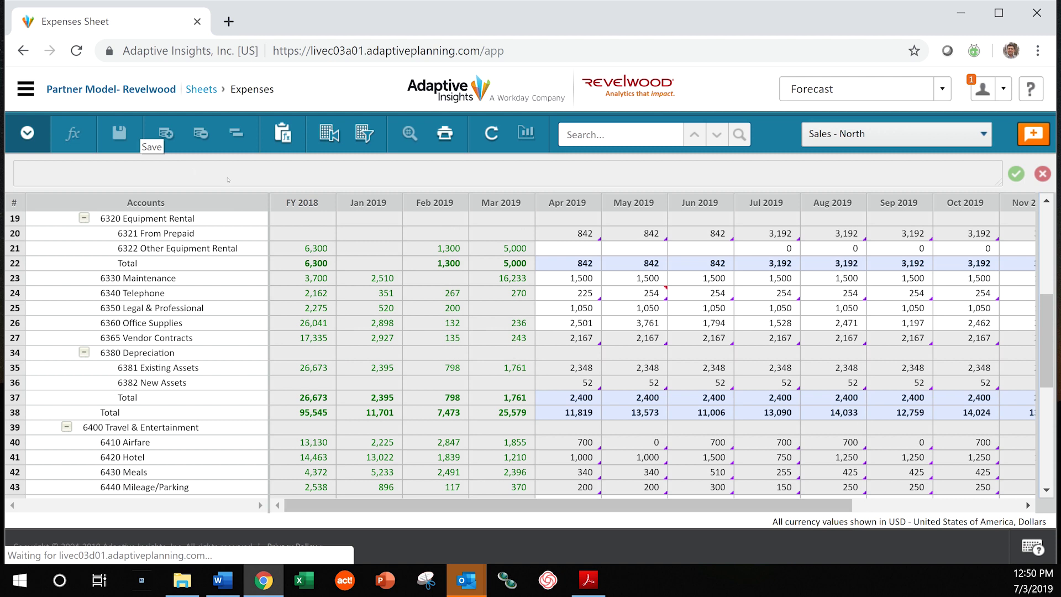
Replace the FY 2019 Maintenance total with 50,000 and break it back proportionally
click(1028, 506)
click(1028, 505)
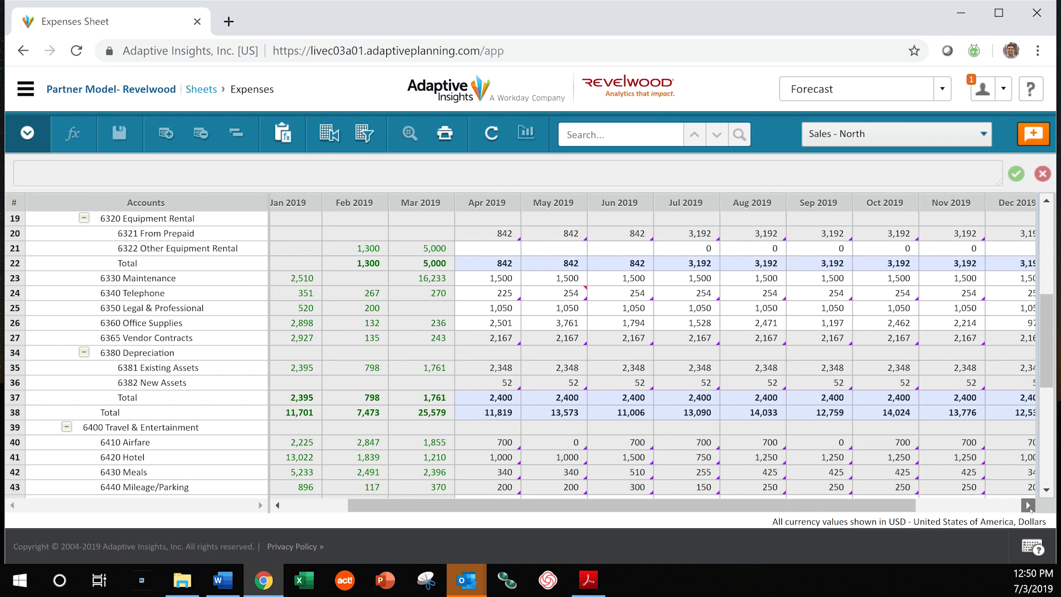
click(1028, 505)
click(936, 278)
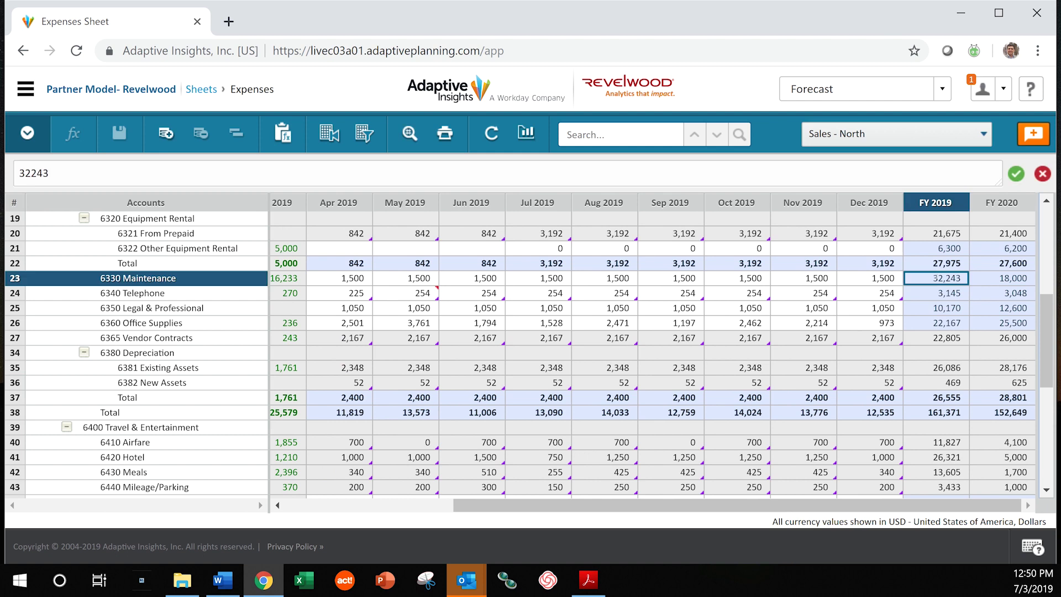
text(50000)
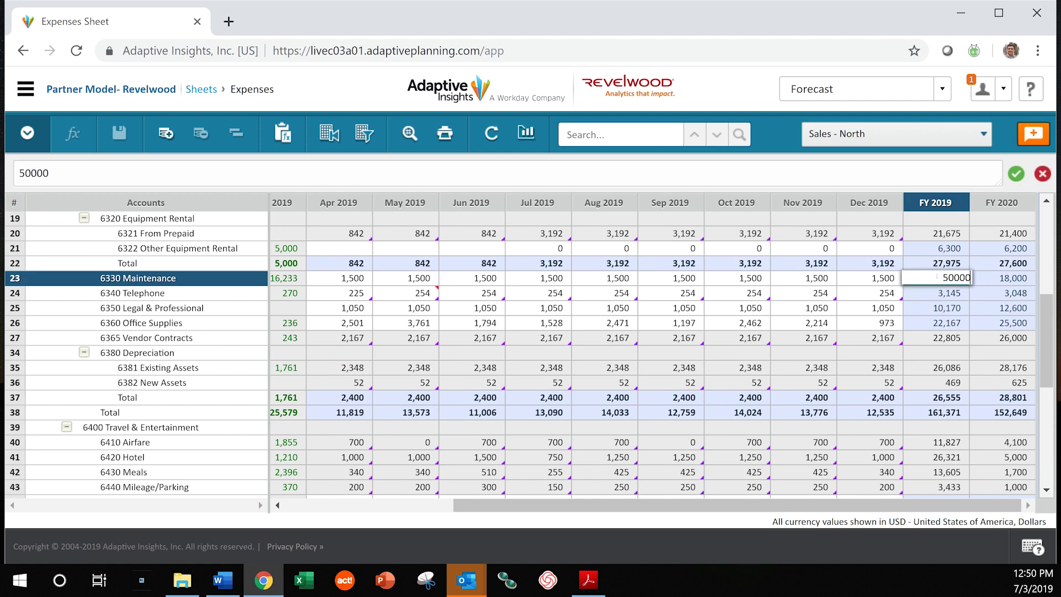
key(Tab)
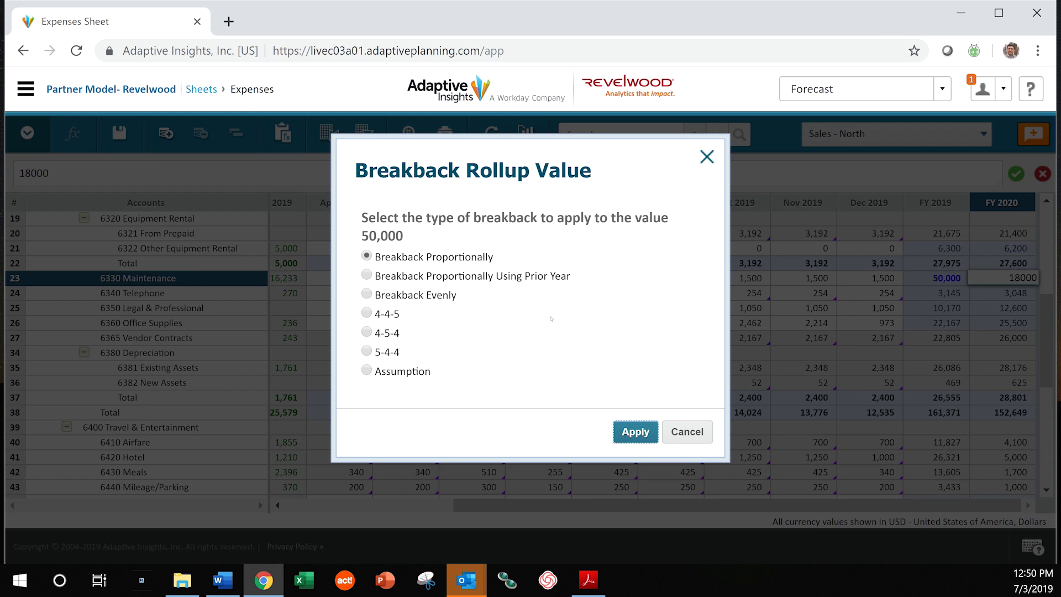
click(634, 434)
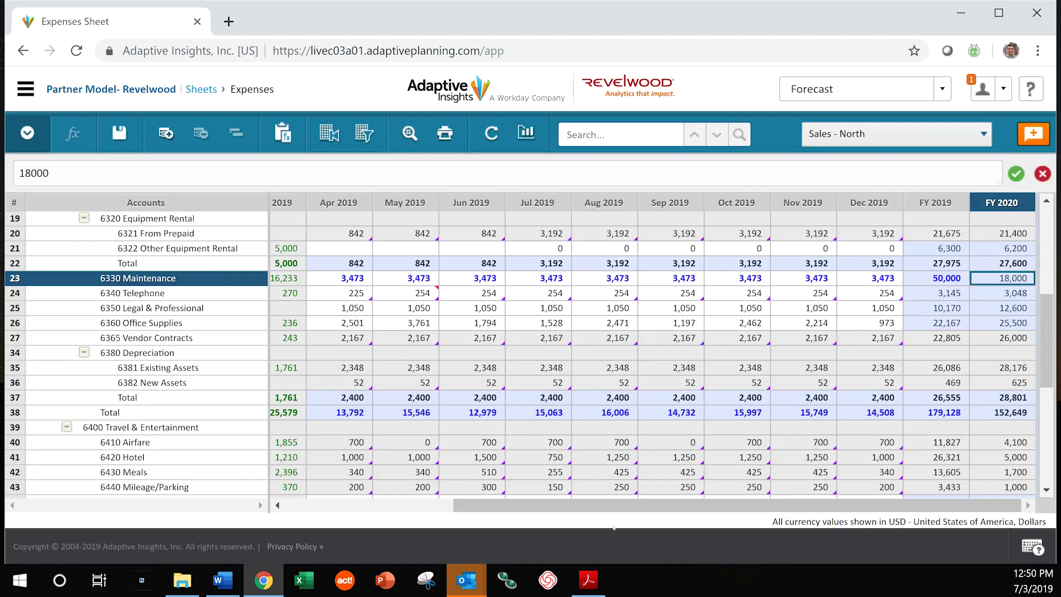
drag(592, 505, 572, 506)
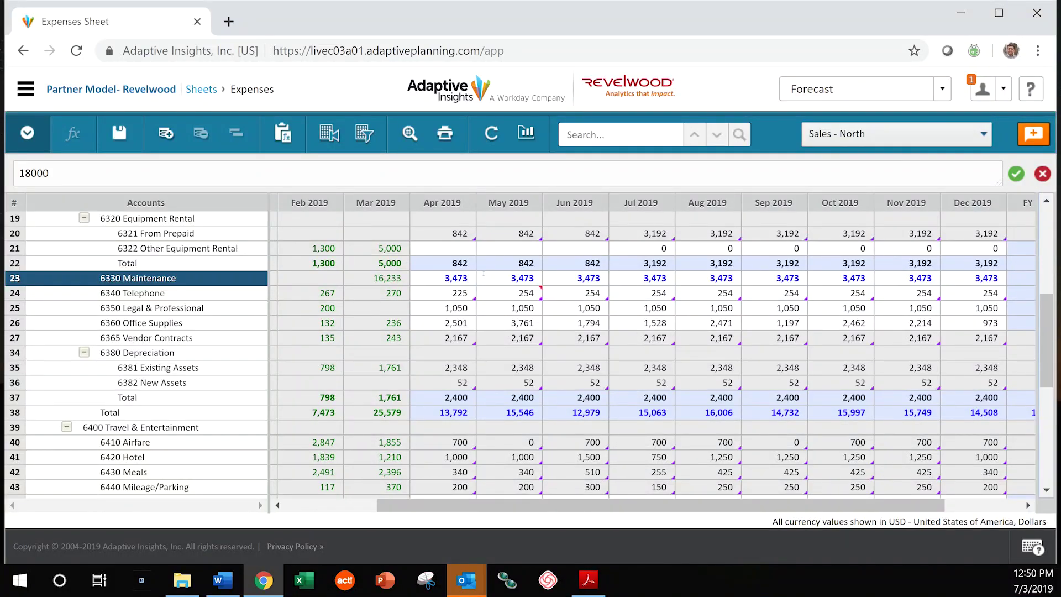
key(alt+Tab)
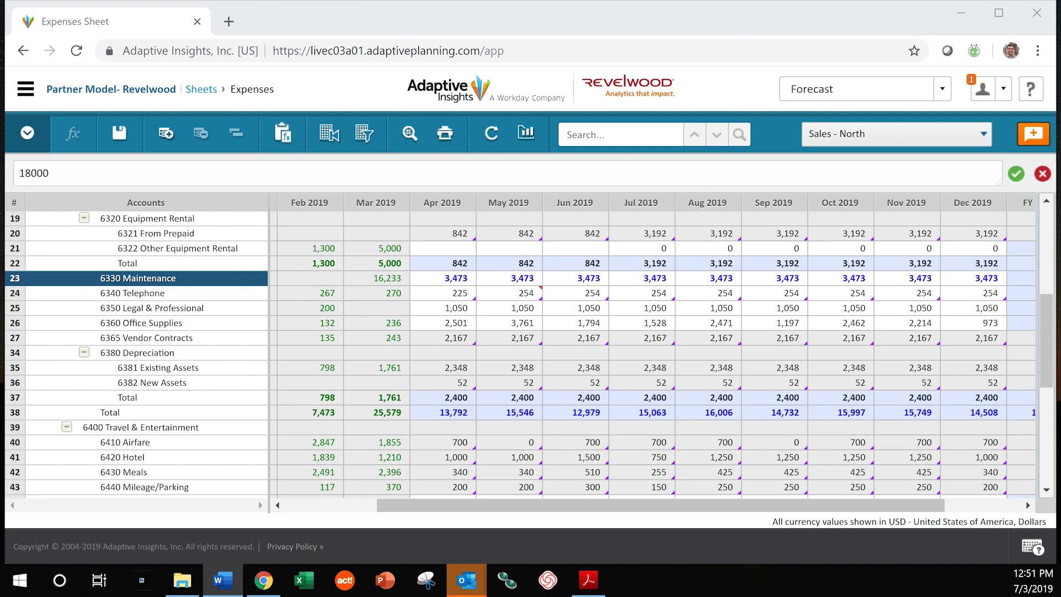
Clear the Apr 2019 Maintenance value and copy the empty cell forward through December
right_click(443, 278)
click(458, 297)
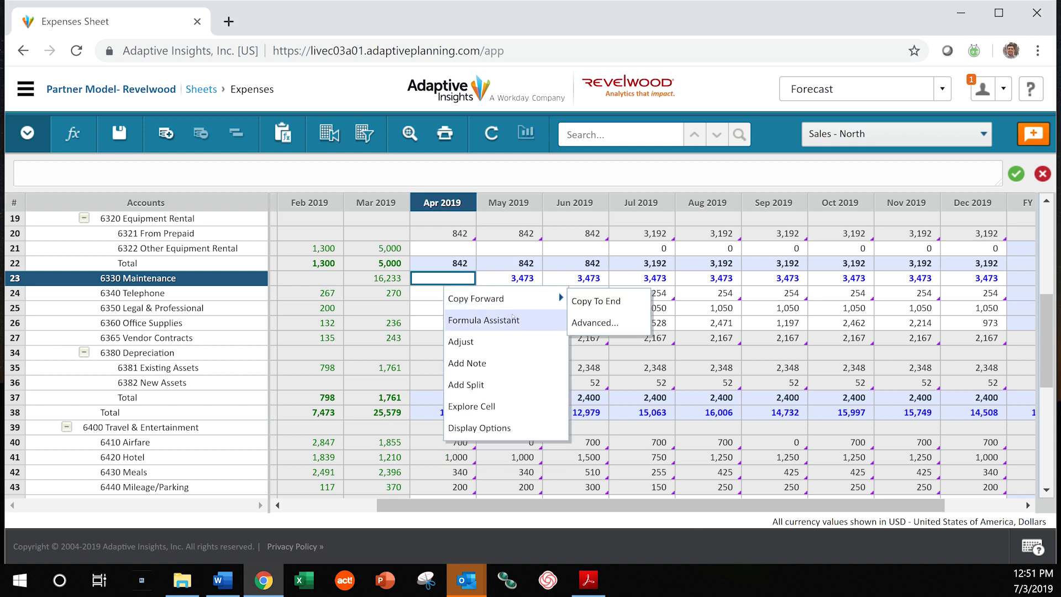
mouse_move(503, 298)
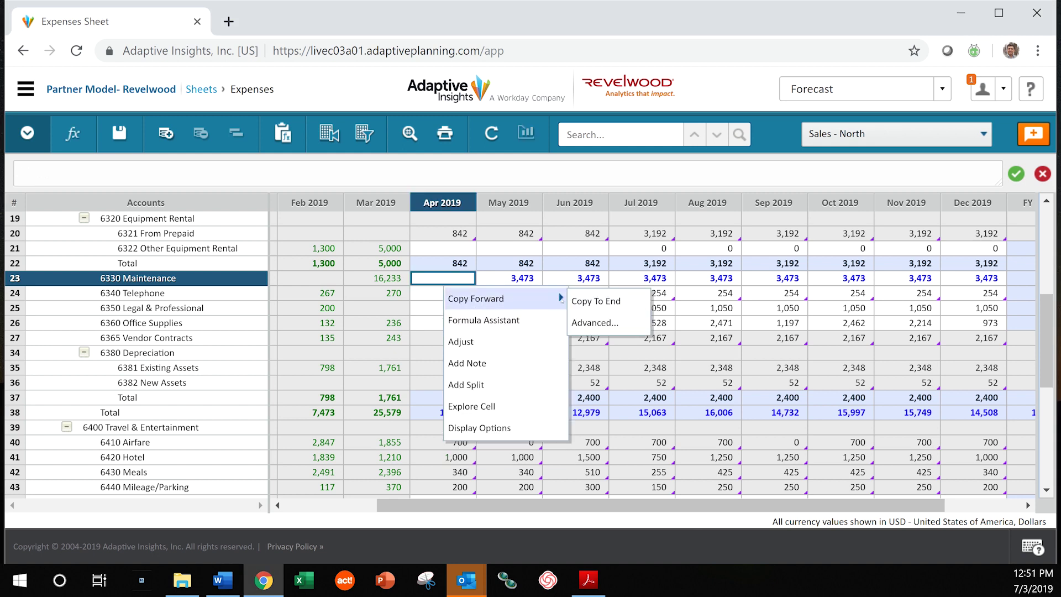
click(601, 302)
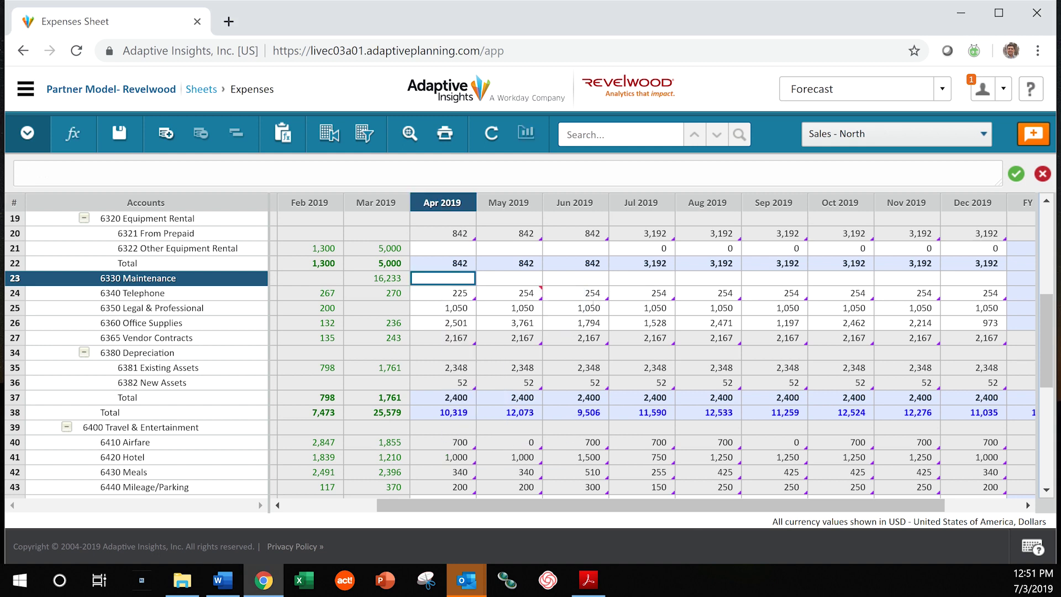
key(alt+Tab)
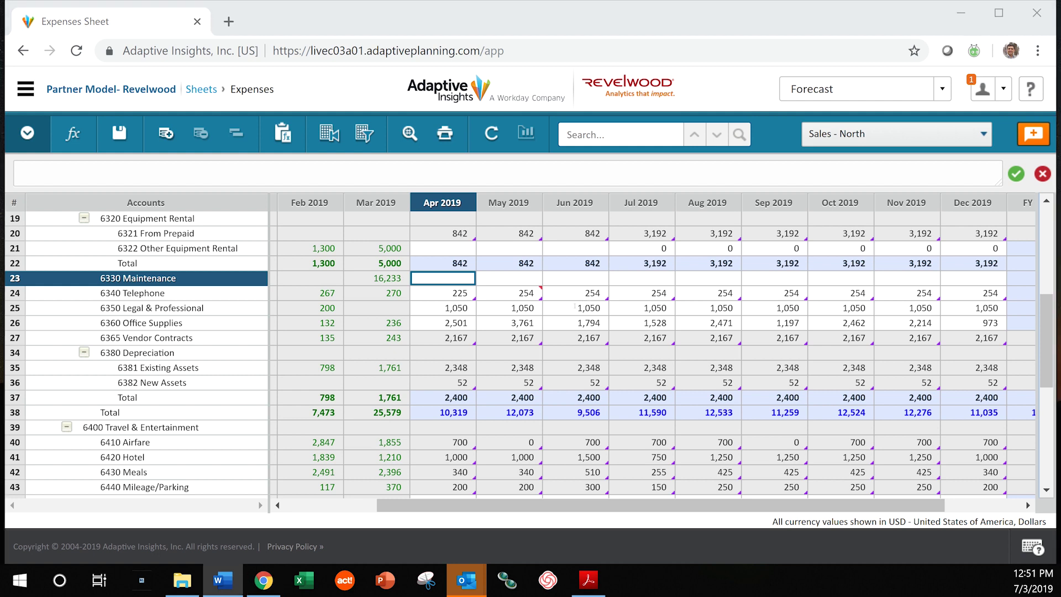
right_click(460, 278)
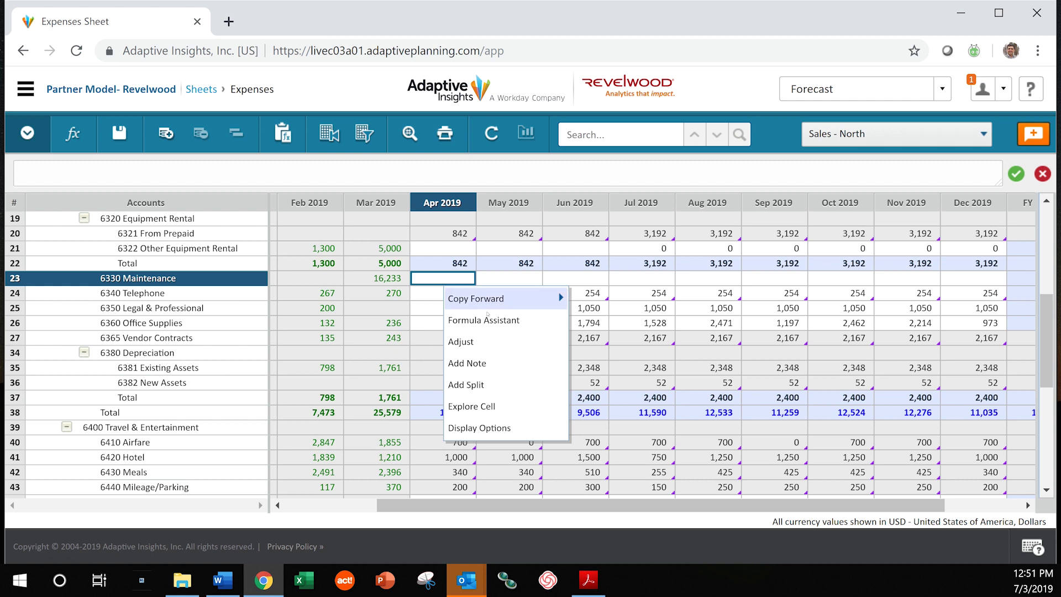
click(497, 407)
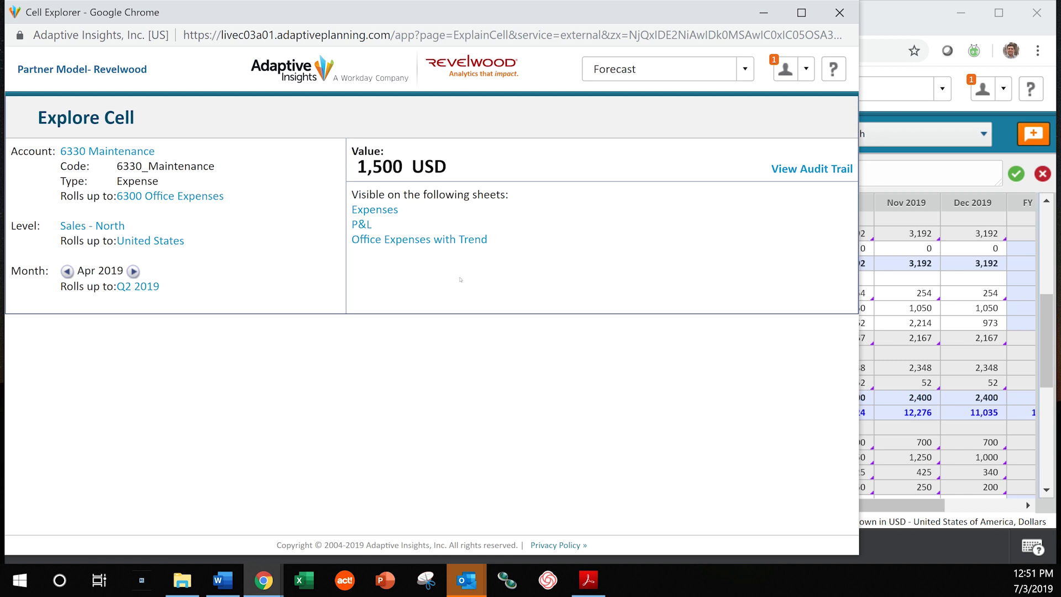
key(alt+Tab)
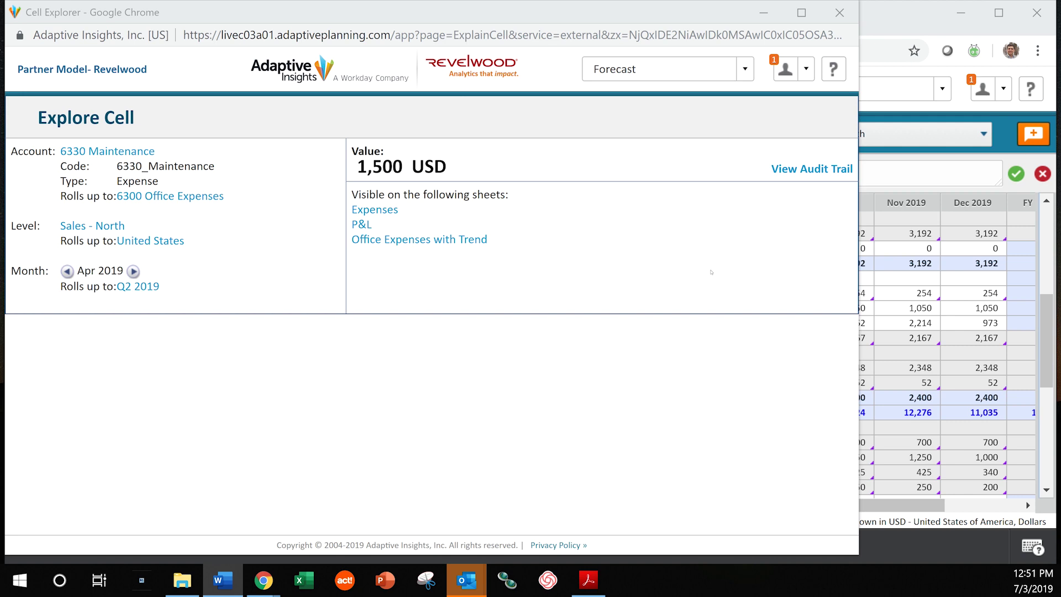
click(815, 172)
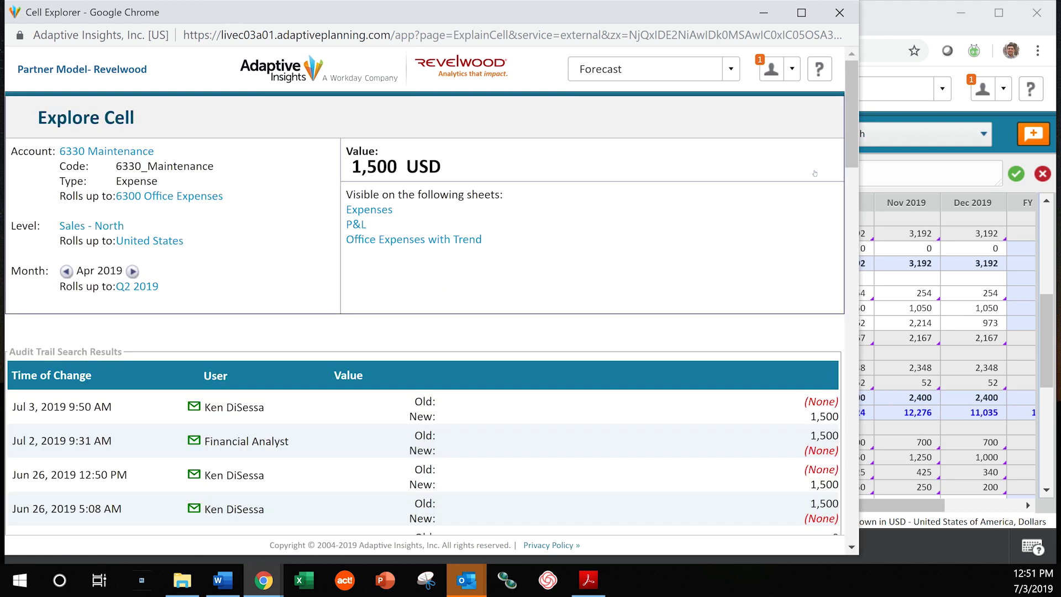
scroll(576, 292, down, 3)
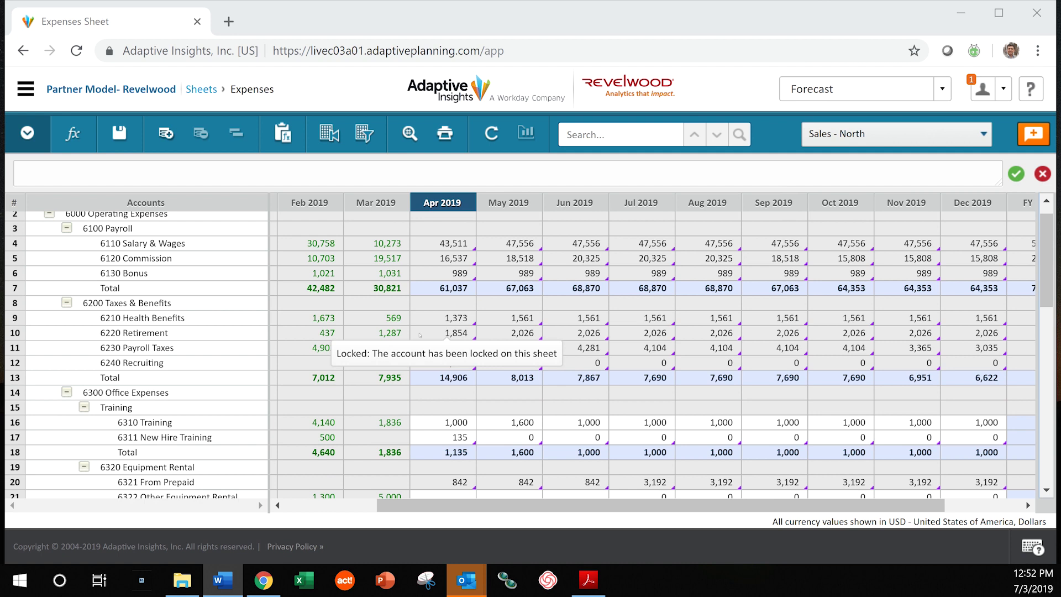
Explore the Apr 2019 Salary & Wages cell, following ACCT.Personnel.Salary to Workforce Planning
scroll(419, 335, up, 1)
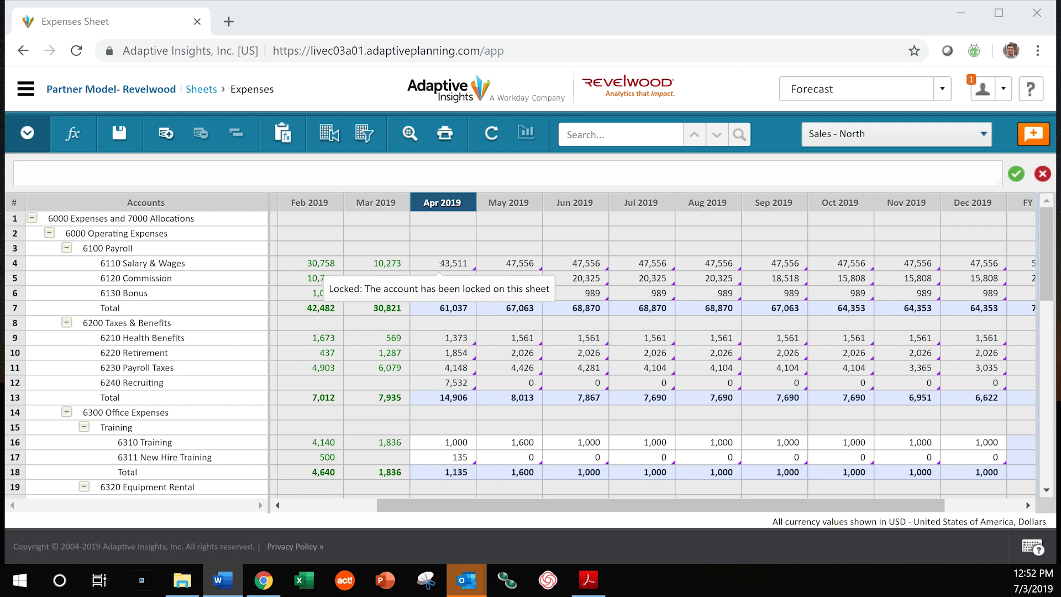
right_click(449, 264)
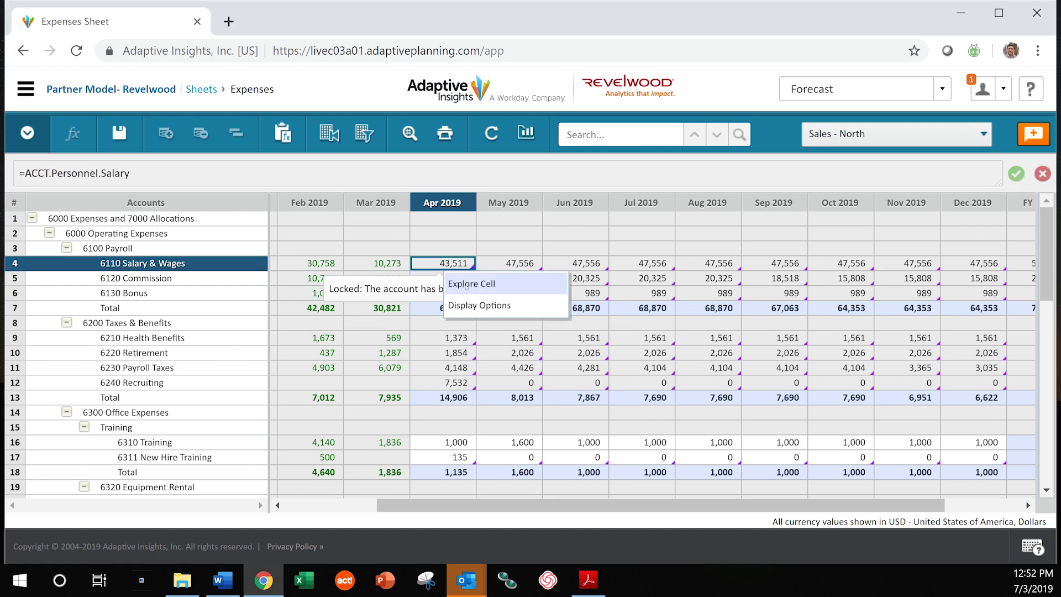
click(466, 284)
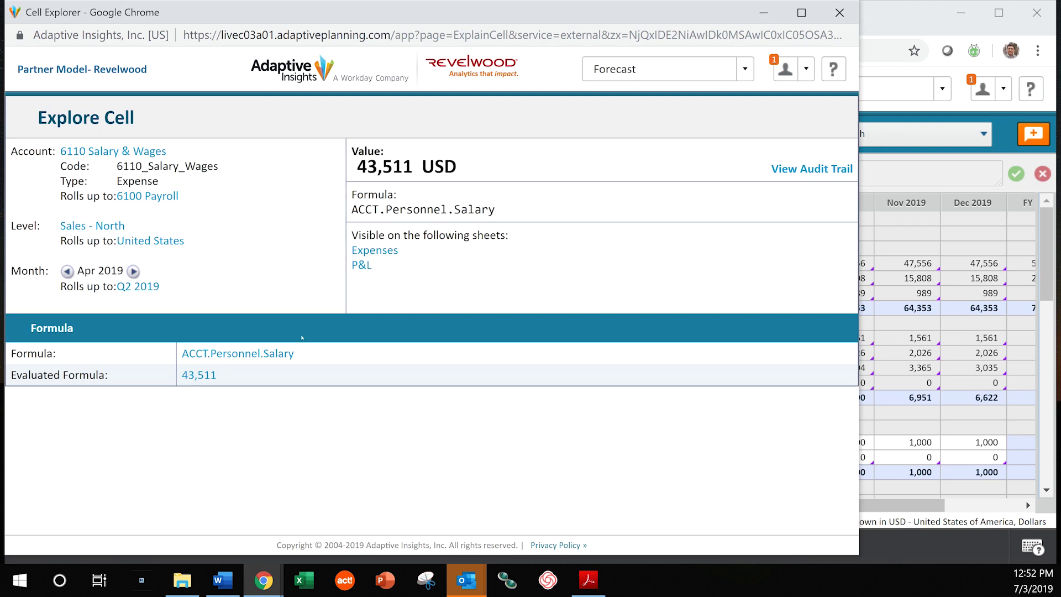
right_click(280, 354)
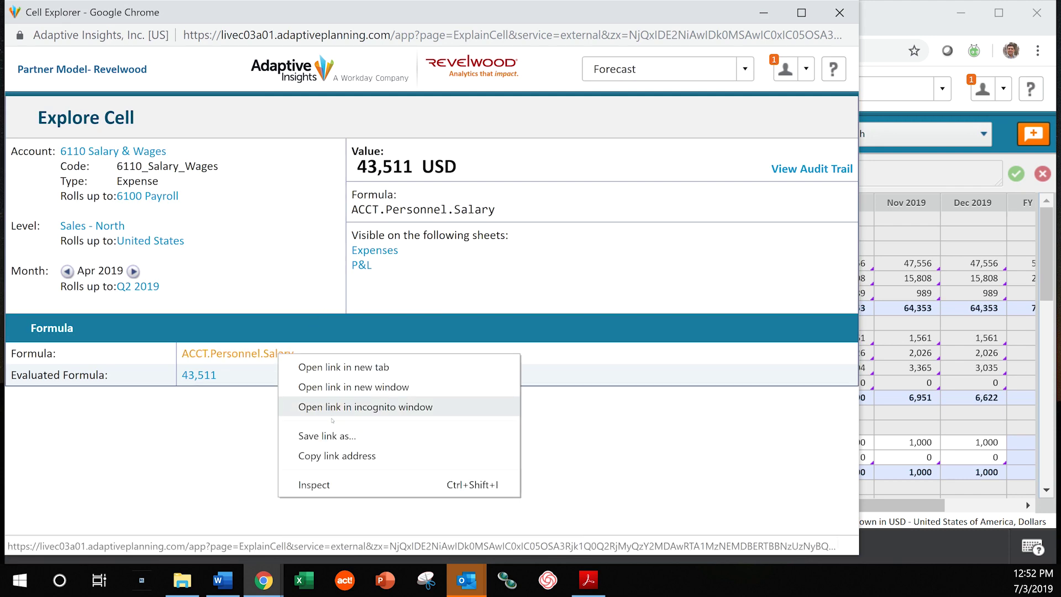
click(234, 352)
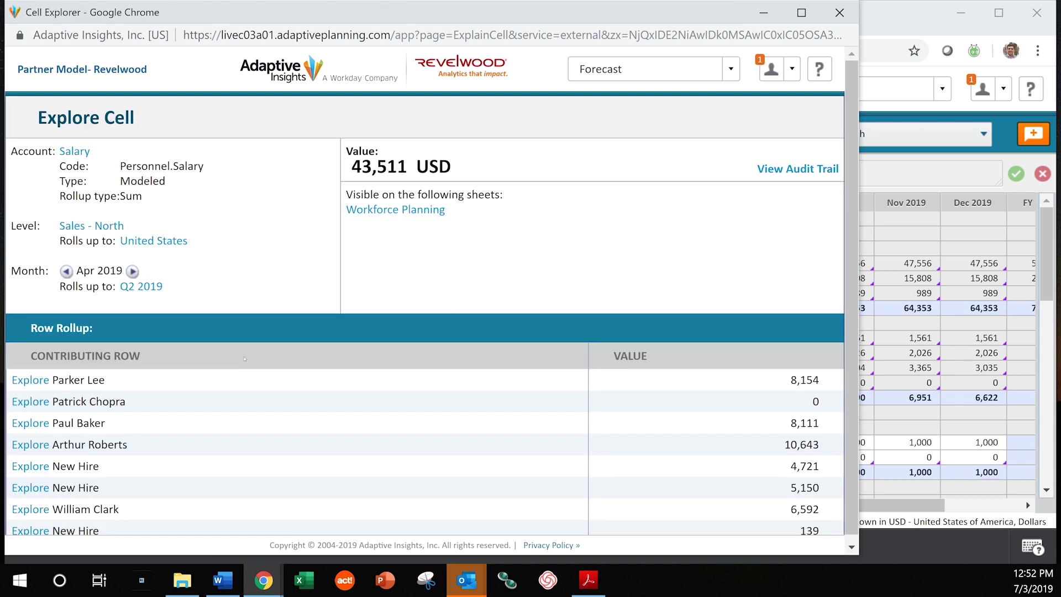
click(387, 213)
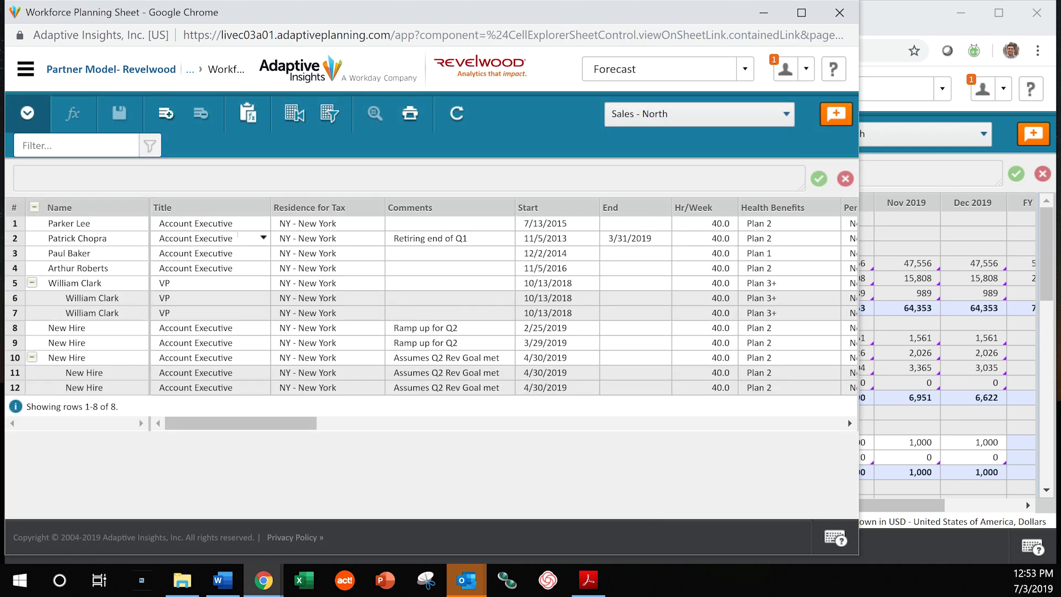
Select the row 1 Title entry, then close the Workforce Planning window
click(238, 227)
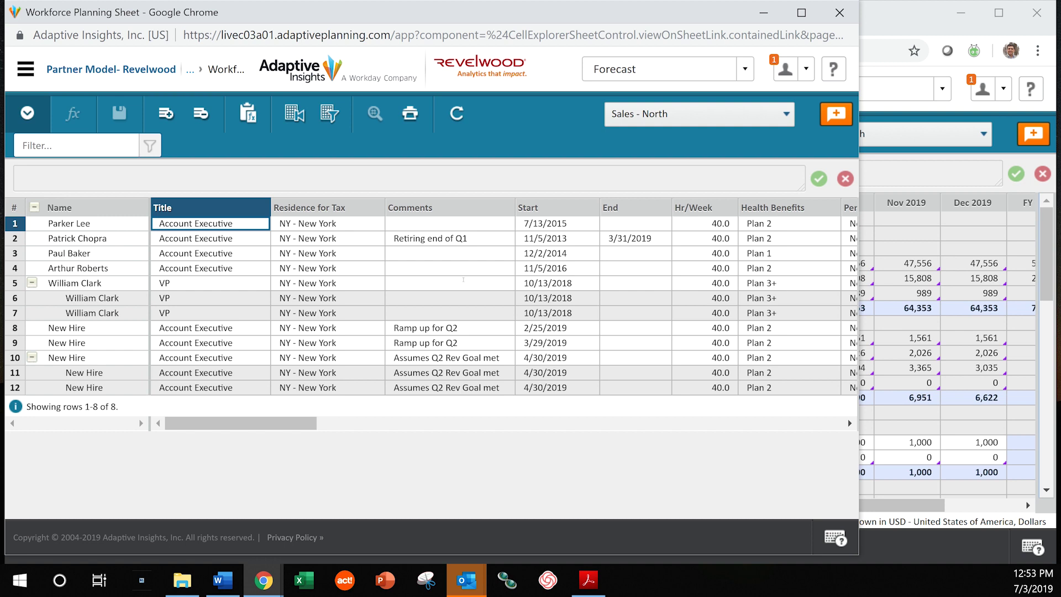
click(840, 13)
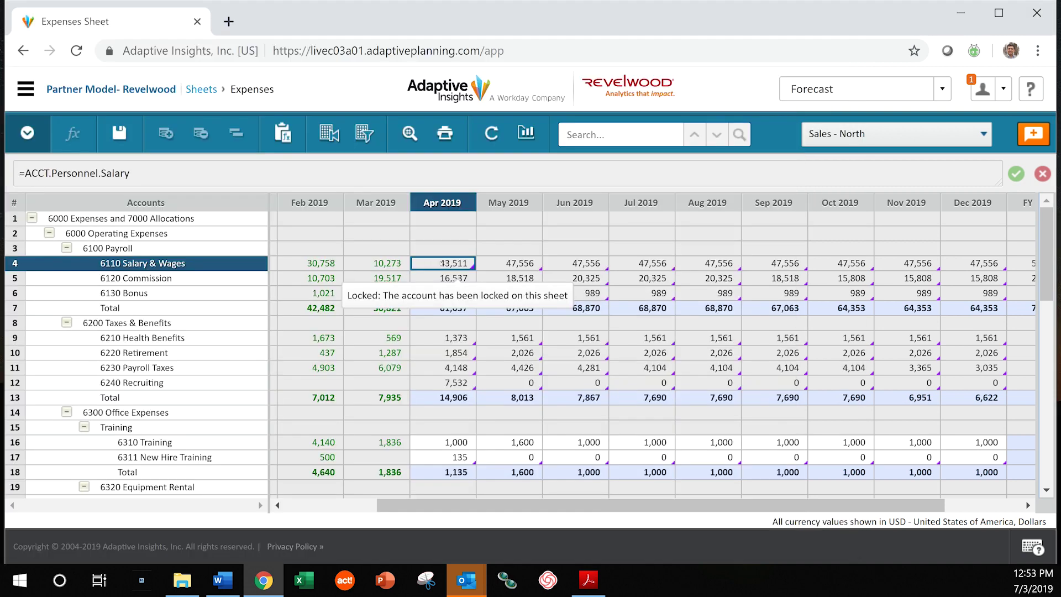